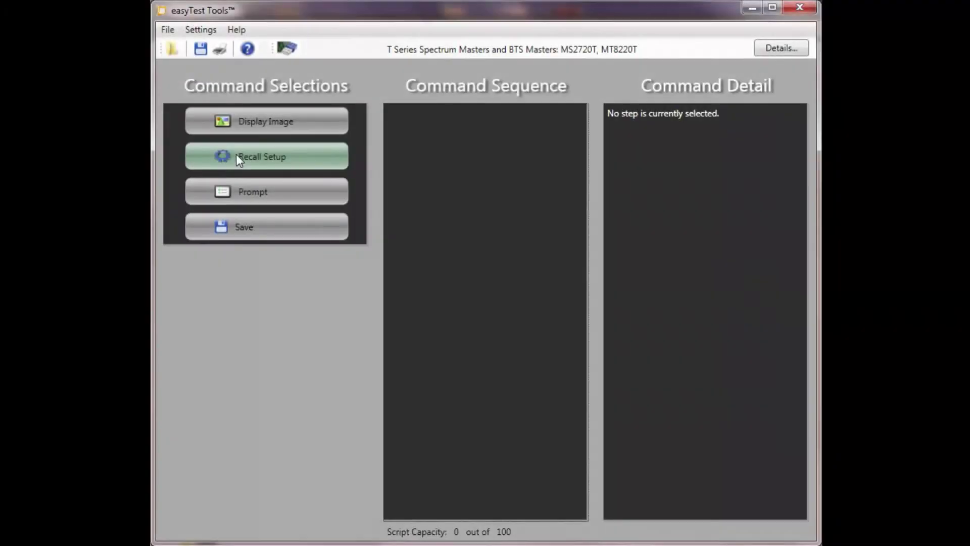
Step: Add Recall Setup, Display Image, Prompt and Save steps, moving Display Image first
{"action": "left_click_drag", "start_coordinate": [235, 154], "coordinate": [463, 143]}
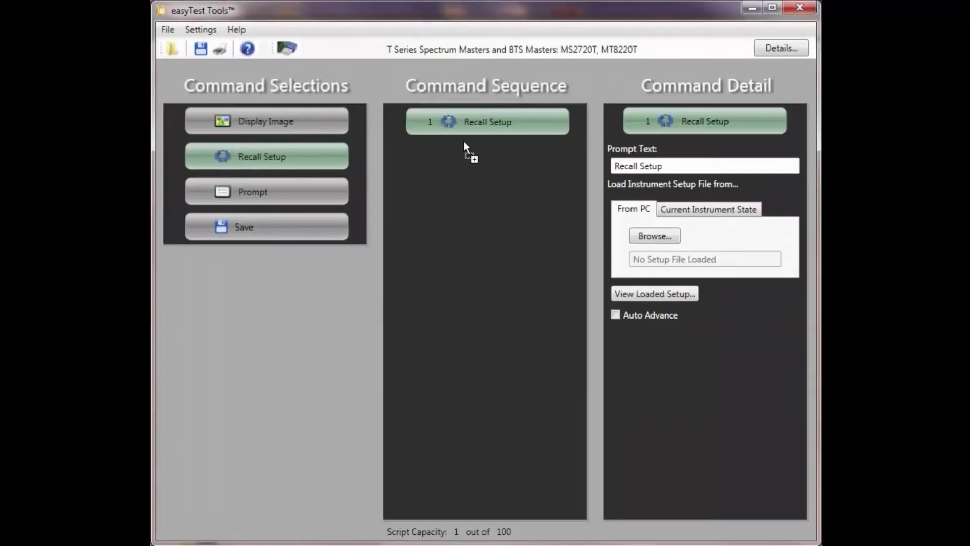
{"action": "left_click_drag", "start_coordinate": [278, 124], "coordinate": [464, 168]}
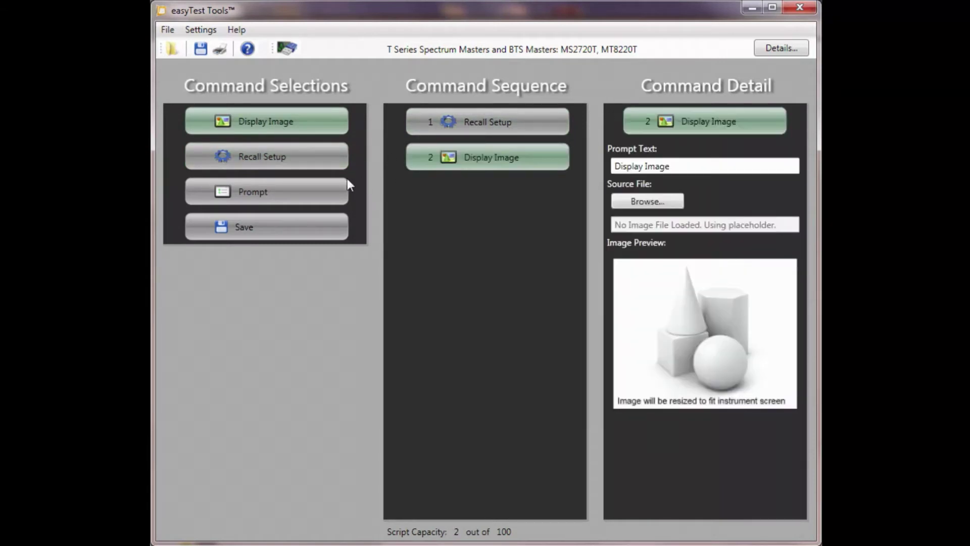
{"action": "left_click_drag", "start_coordinate": [234, 191], "coordinate": [473, 194]}
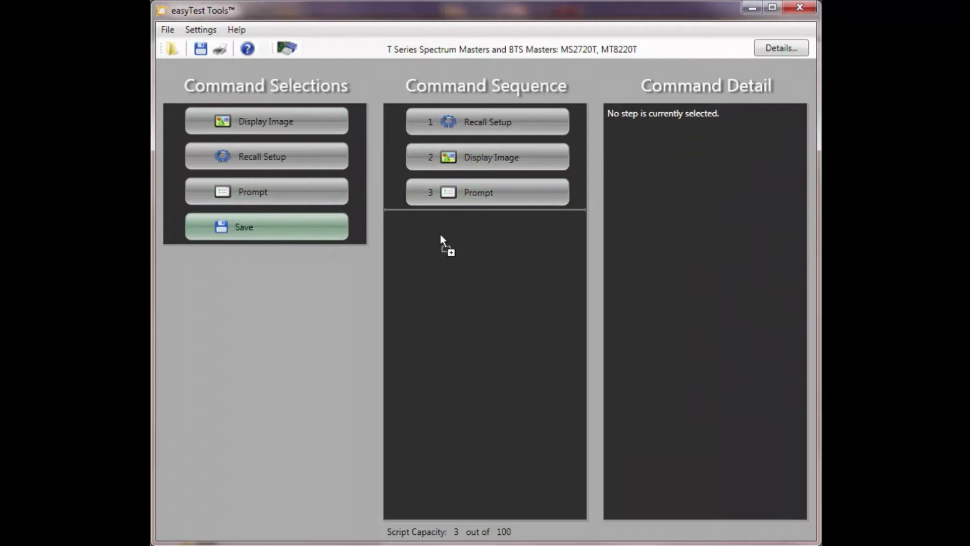
{"action": "left_click_drag", "start_coordinate": [232, 229], "coordinate": [440, 234]}
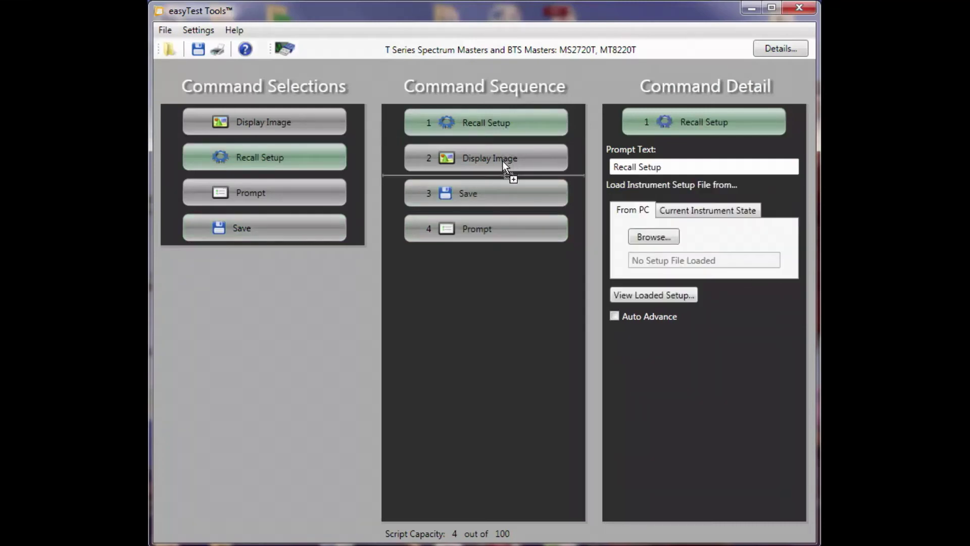
{"action": "left_click_drag", "start_coordinate": [504, 125], "coordinate": [503, 162]}
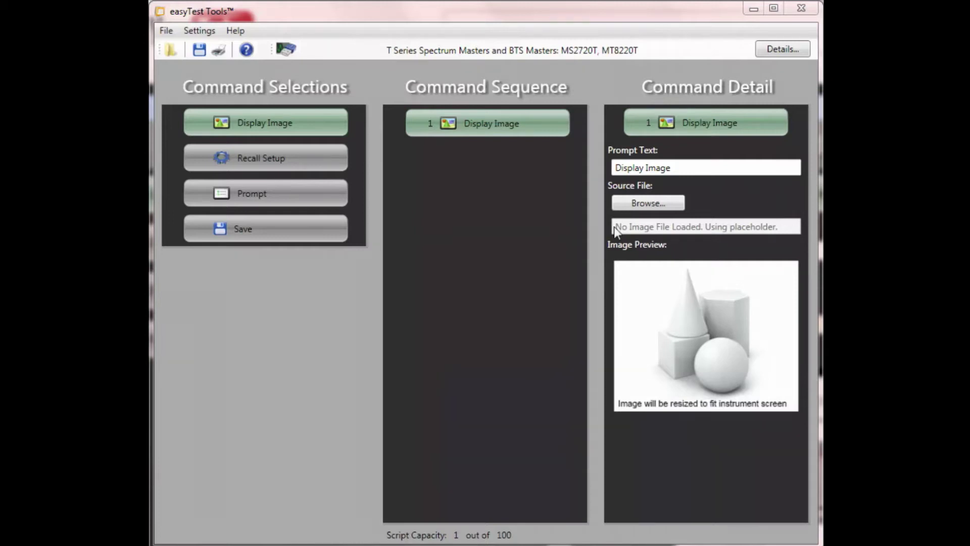
Step: Set the Display Image source file to easyTest Procedures.jpg
{"action": "left_click", "coordinate": [642, 205]}
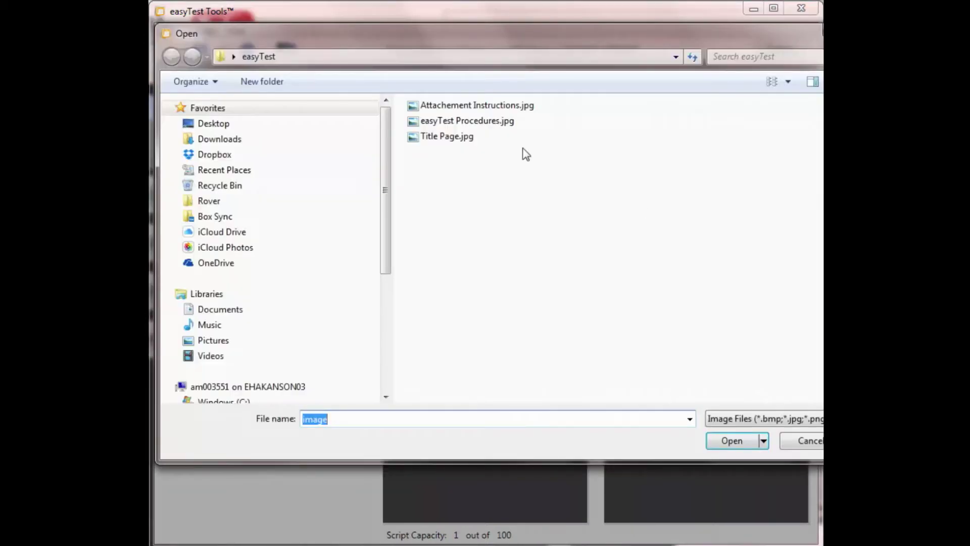
{"action": "left_click", "coordinate": [492, 123]}
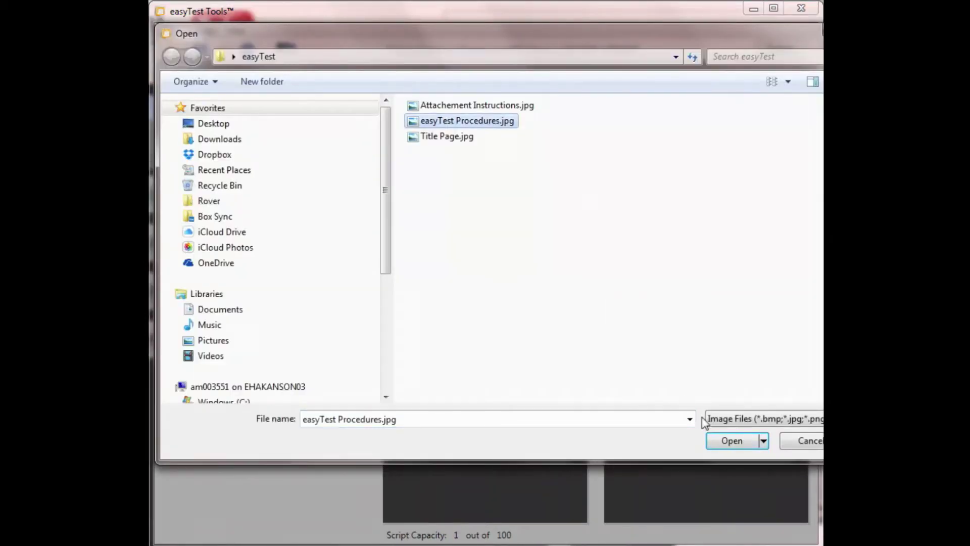
{"action": "left_click", "coordinate": [724, 441]}
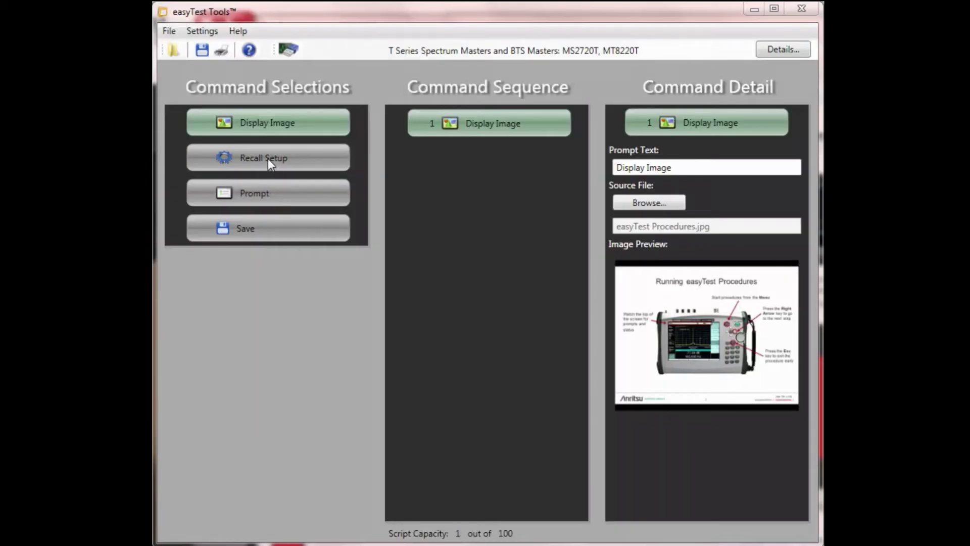
Step: Add a Recall Setup step after the image and view its Current Instrument State option
{"action": "left_click_drag", "start_coordinate": [267, 159], "coordinate": [453, 165]}
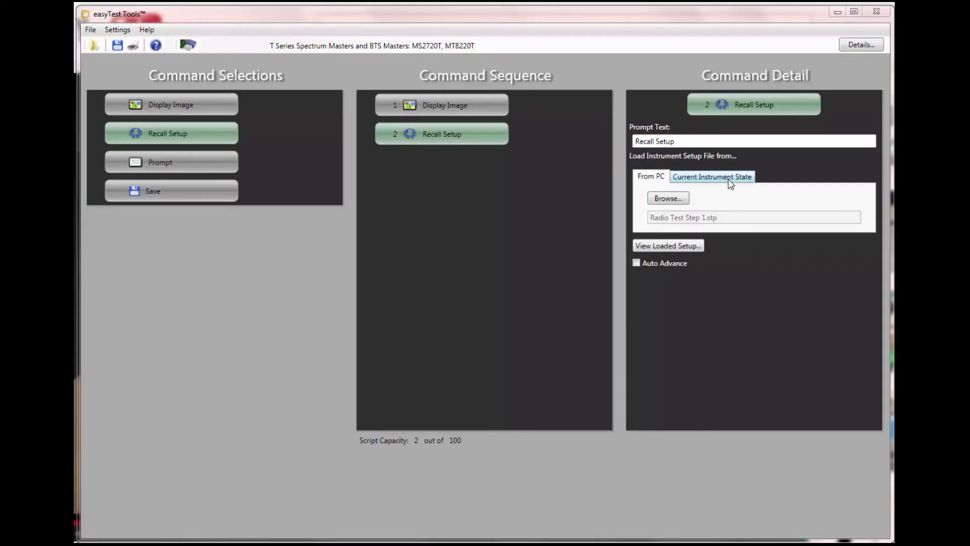
{"action": "left_click", "coordinate": [730, 177]}
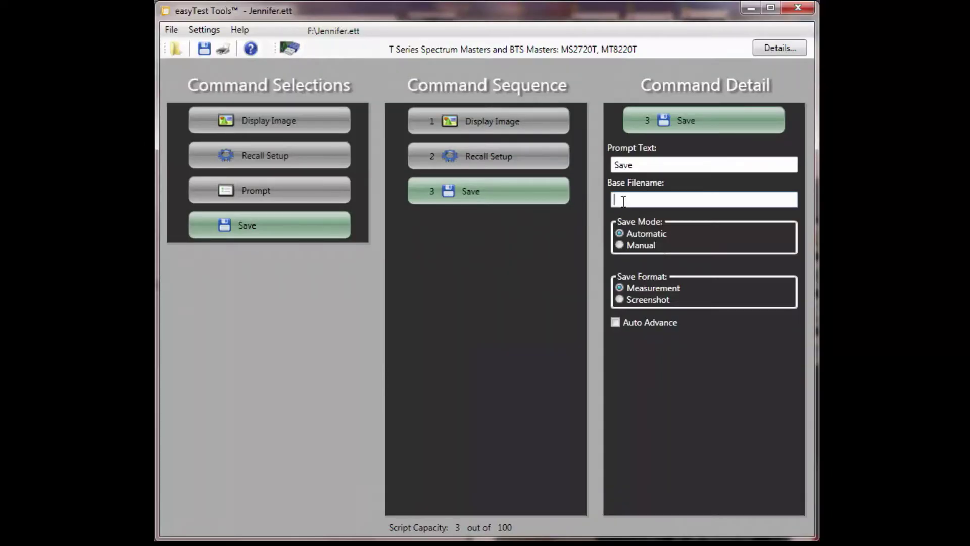
{"action": "type", "text": "est1"}
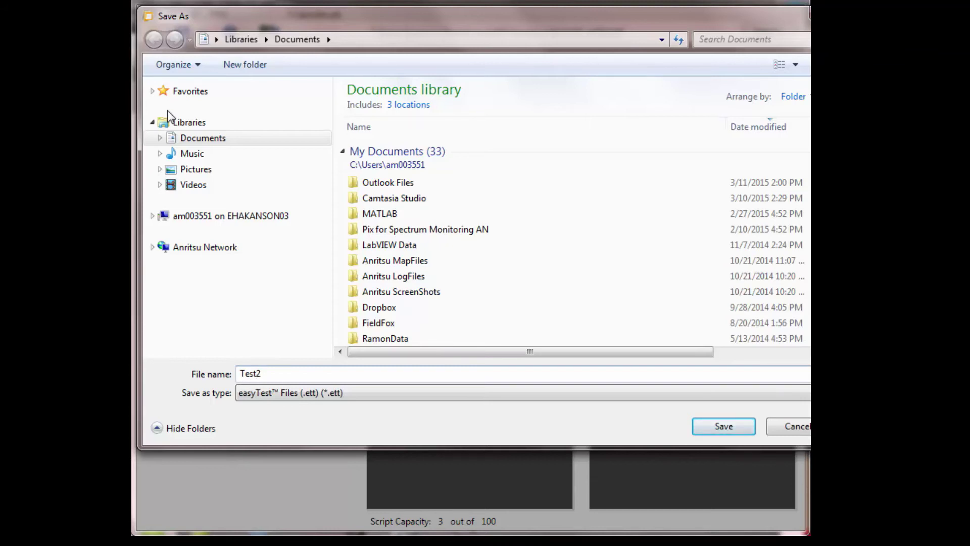
Step: Save the procedure as Radio Test.ett, replacing the existing file
{"action": "key", "text": "Return"}
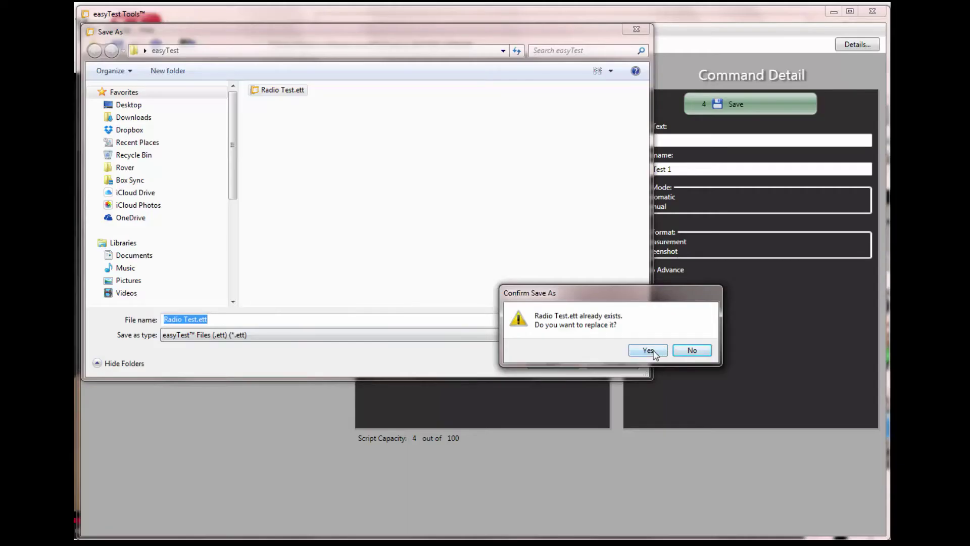
{"action": "left_click", "coordinate": [653, 349]}
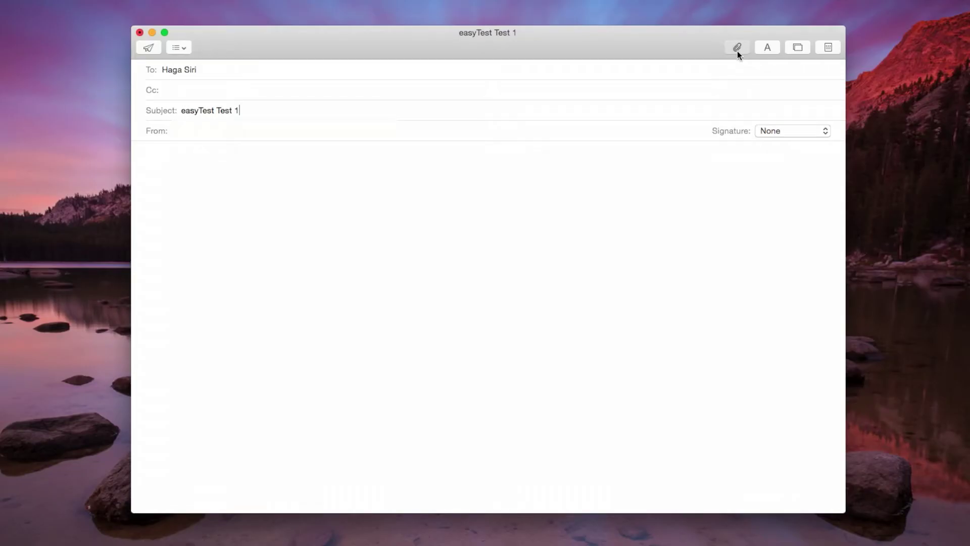
Step: Attach Radio Test.ett from the Radio Test folder to the message
{"action": "left_click", "coordinate": [737, 47]}
{"action": "left_click", "coordinate": [413, 142]}
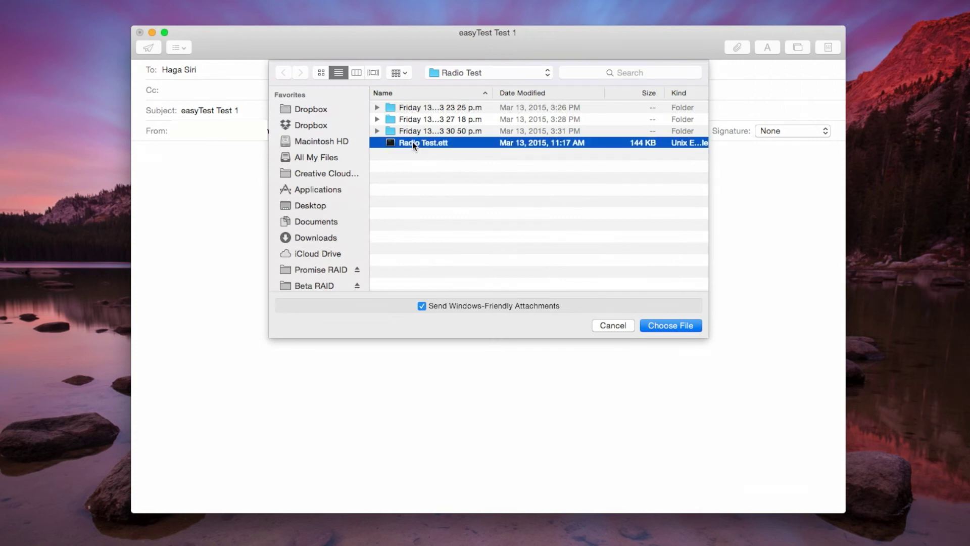
{"action": "left_click", "coordinate": [659, 329]}
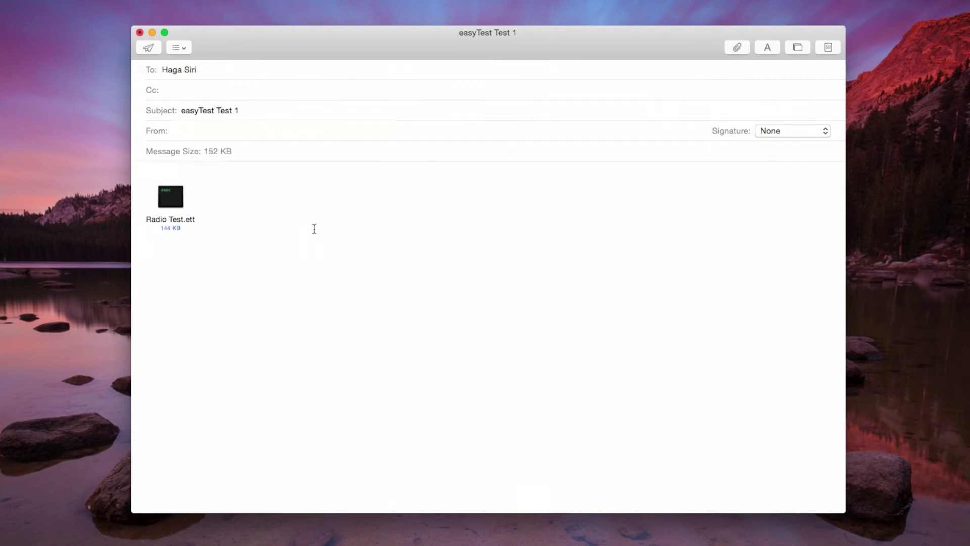